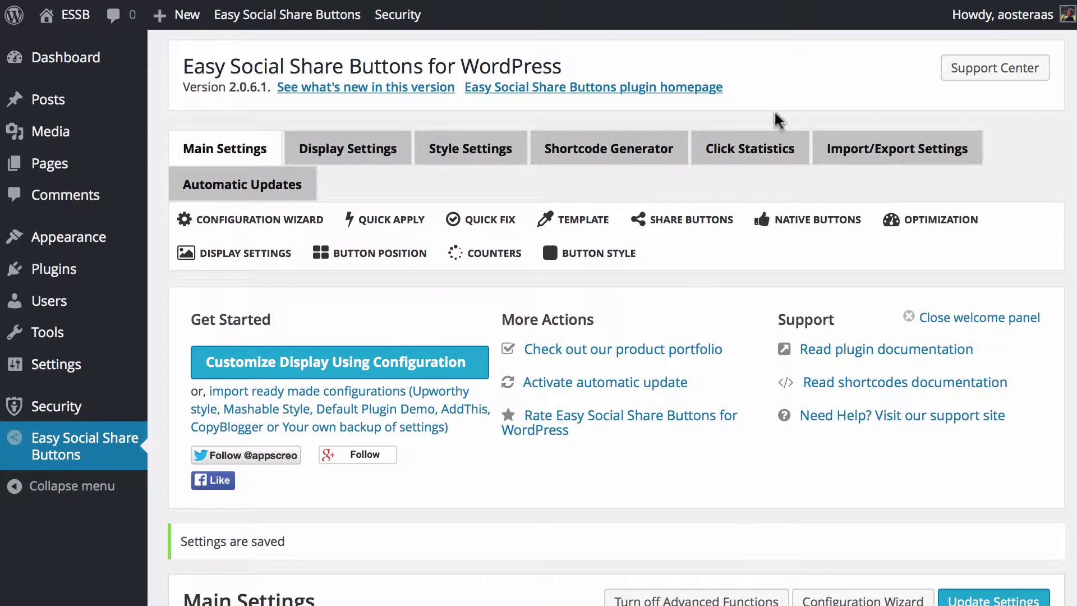
Step: Scroll down through the Social Fans Counter options and sortable network list
scroll(366, 337, down, 12)
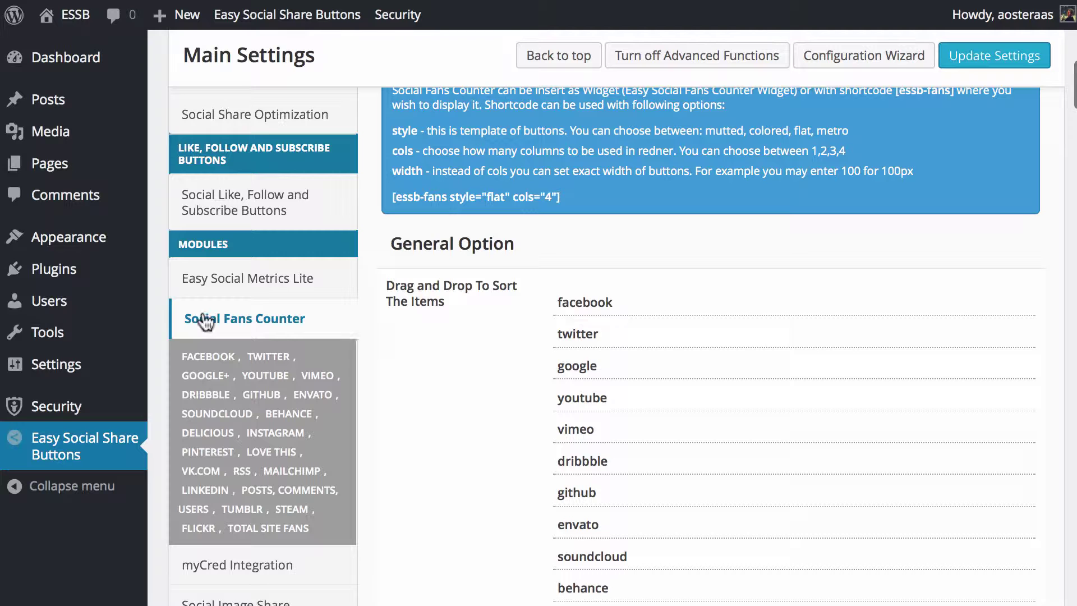
click(208, 325)
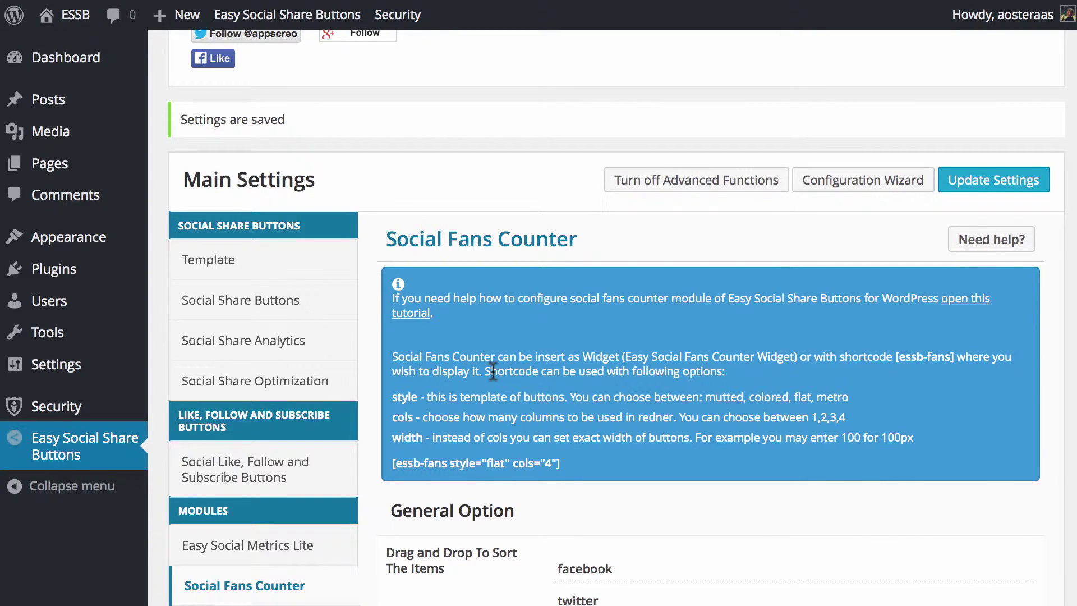
drag(390, 462, 564, 465)
click(565, 465)
drag(449, 464, 558, 465)
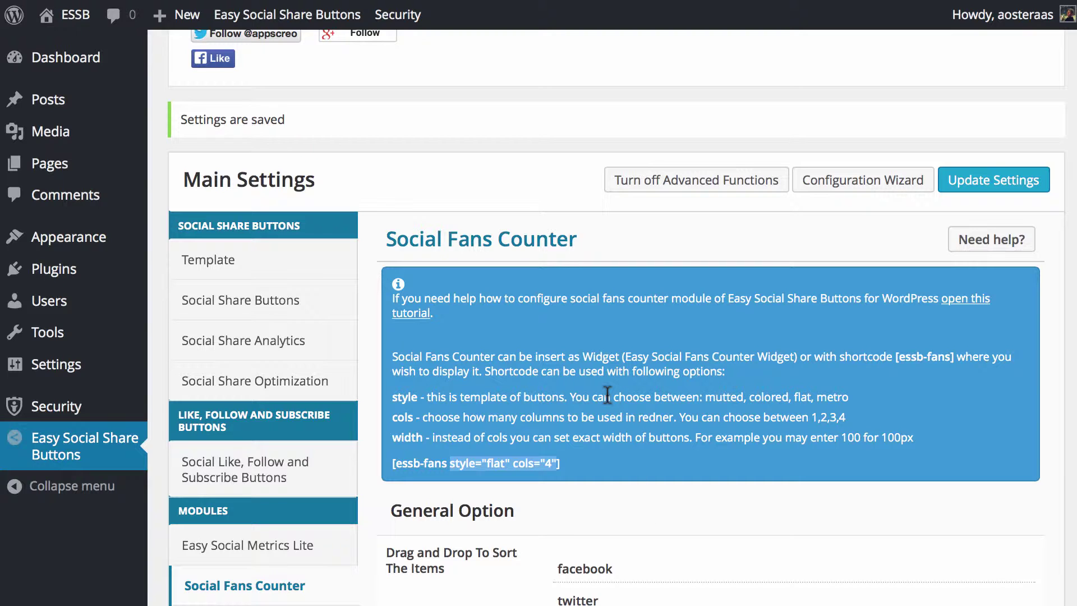
scroll(607, 395, down, 6)
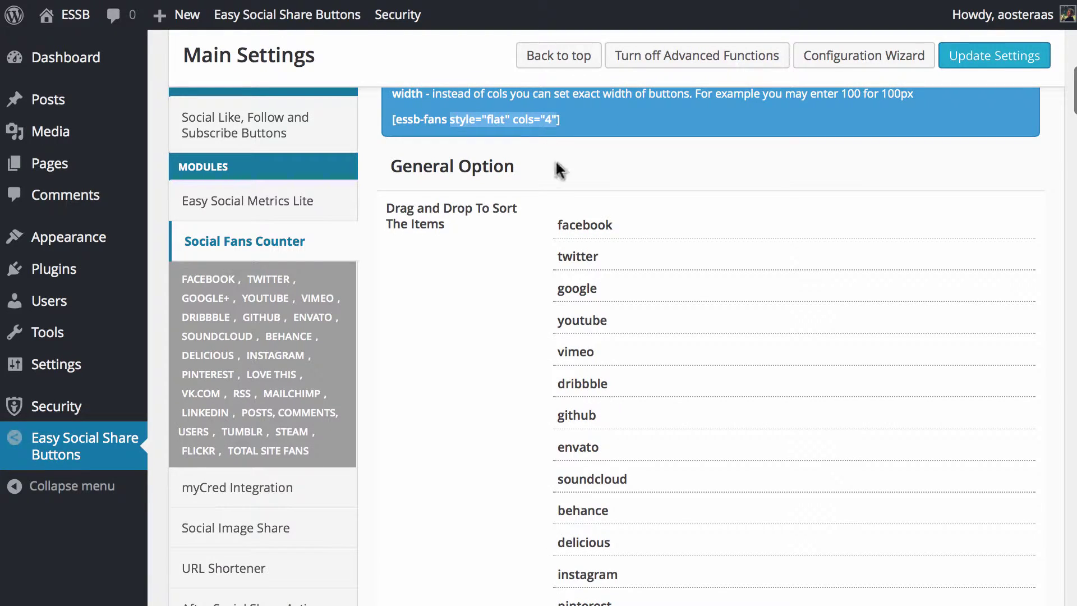
click(556, 163)
scroll(507, 341, down, 1)
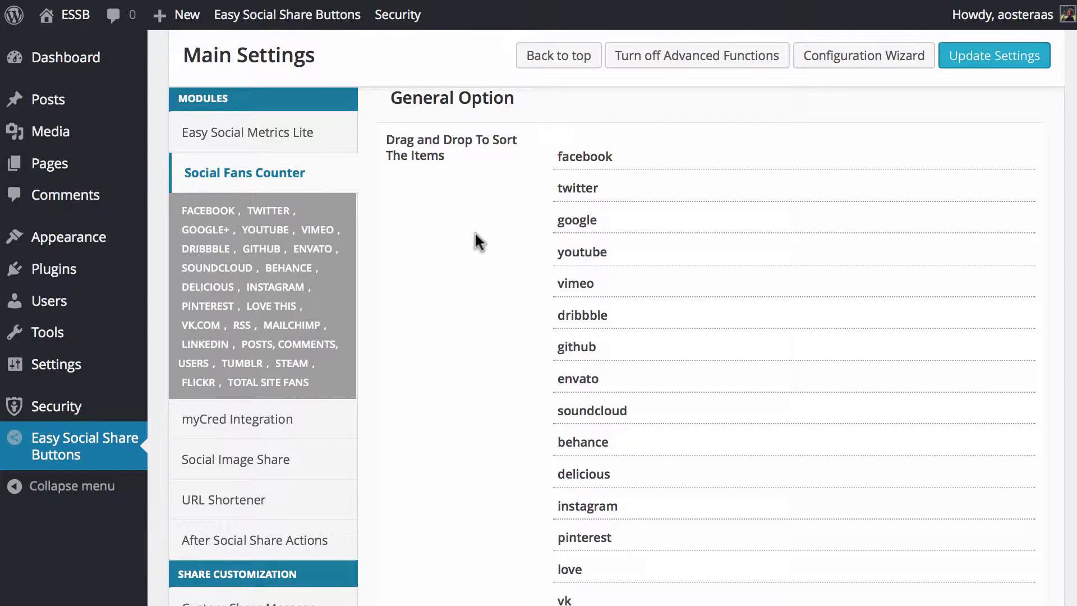
scroll(475, 233, down, 5)
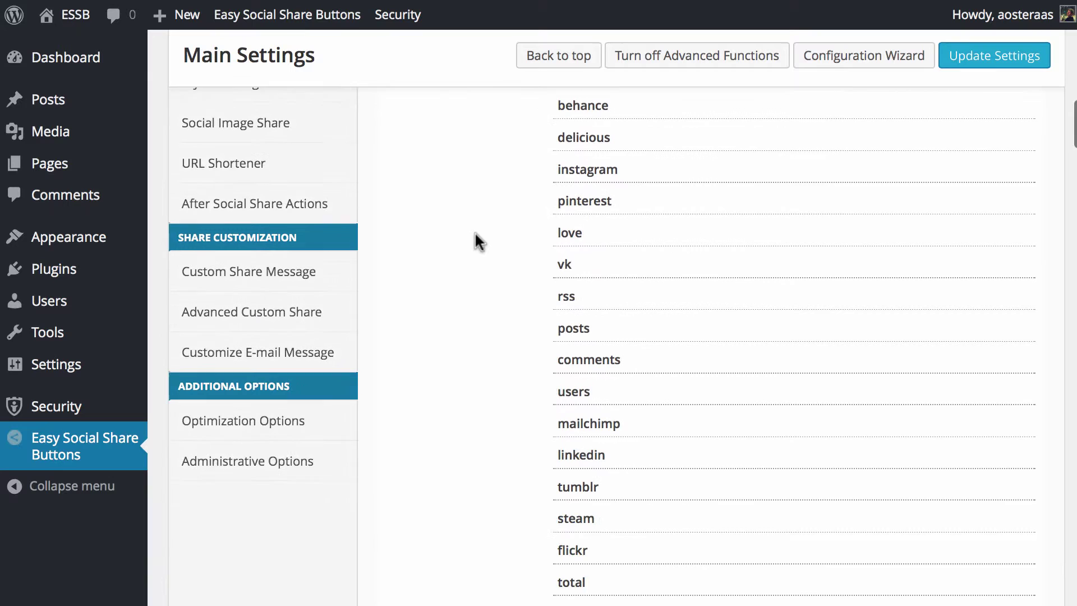
scroll(475, 233, down, 5)
scroll(475, 233, down, 5)
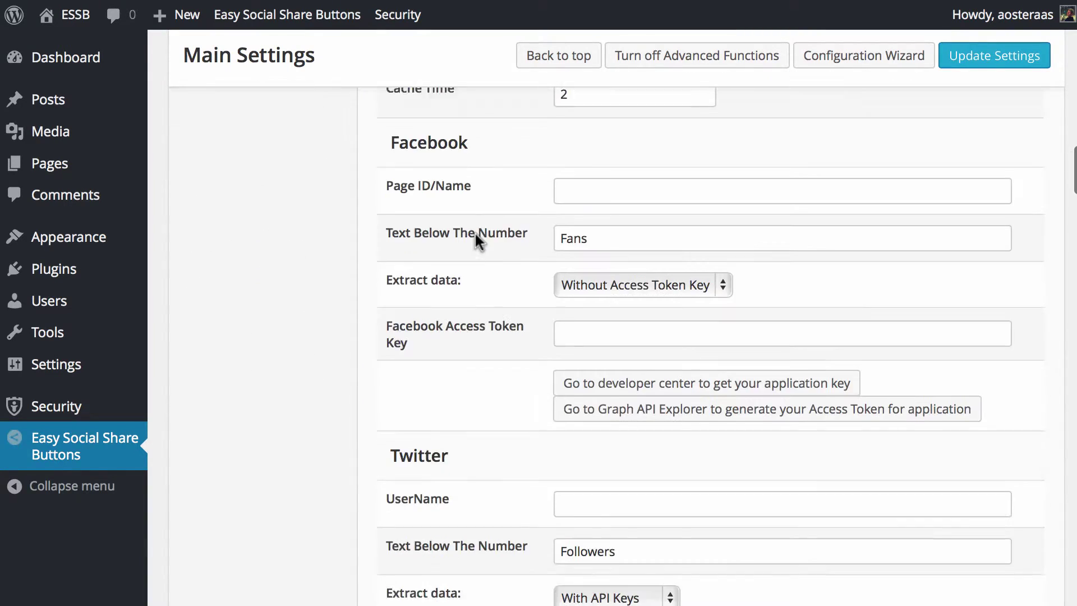
Step: Set the fans counter Cache Time to 8
scroll(475, 233, up, 2)
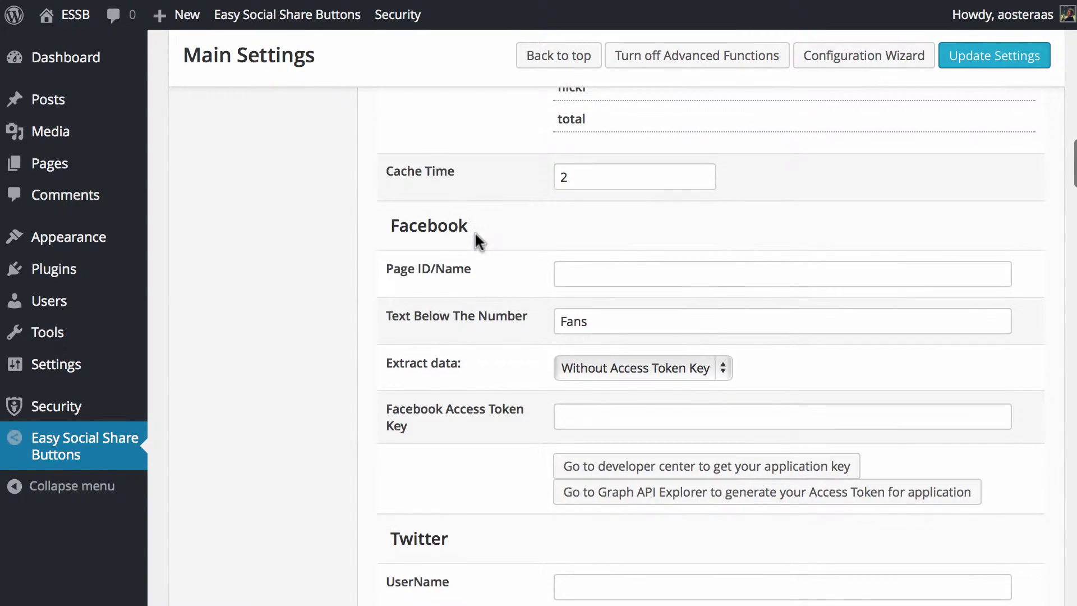
click(566, 175)
text(8)
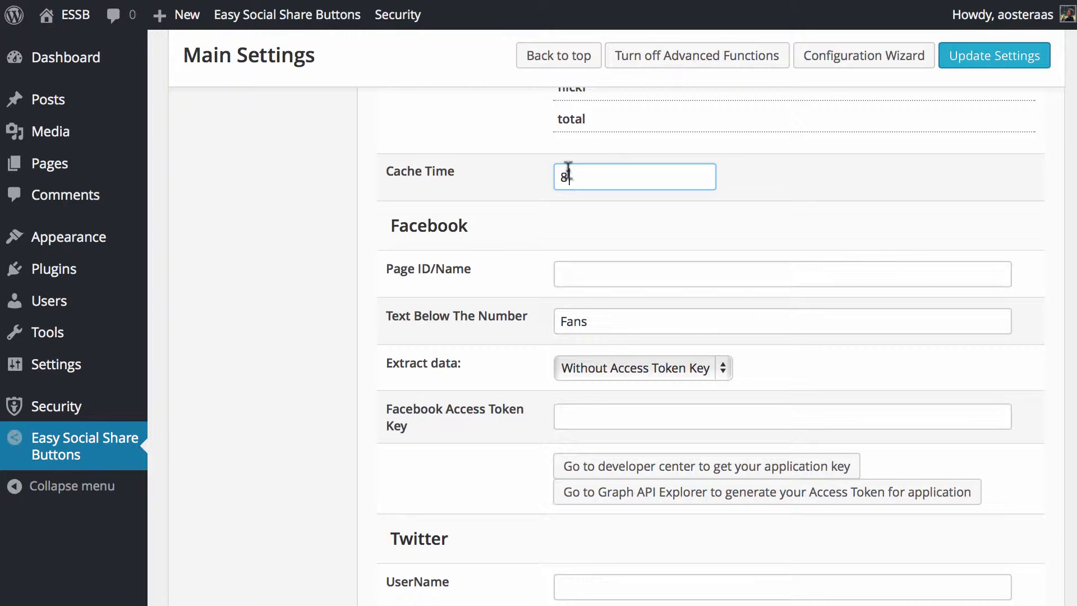
click(409, 175)
Step: Enter WPKBdotcom as the Facebook page name, keeping extraction Without Access Token Key
scroll(521, 235, down, 1)
scroll(521, 233, down, 3)
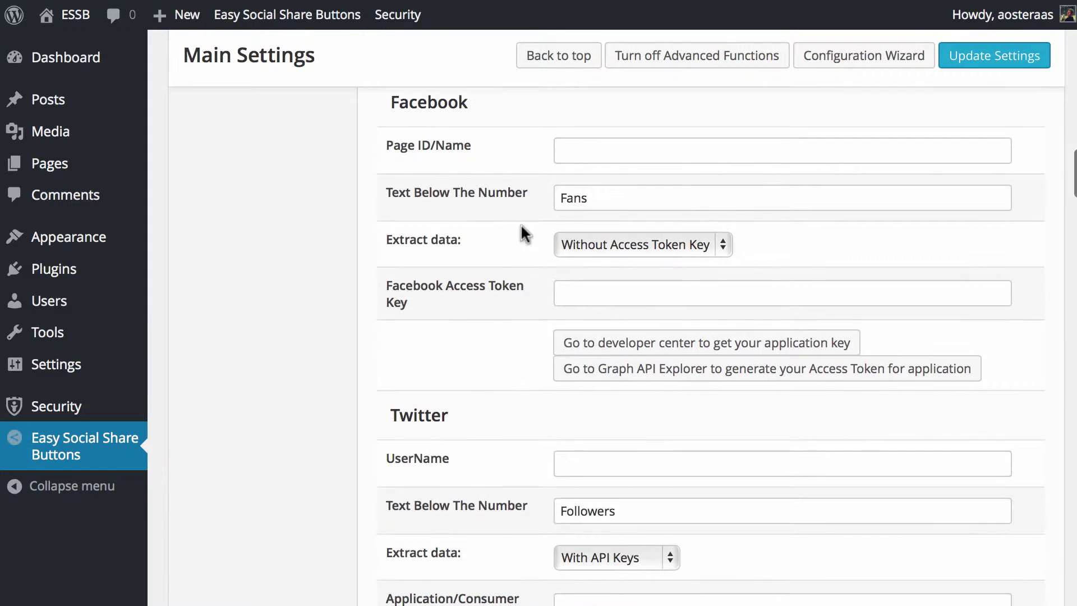
click(582, 151)
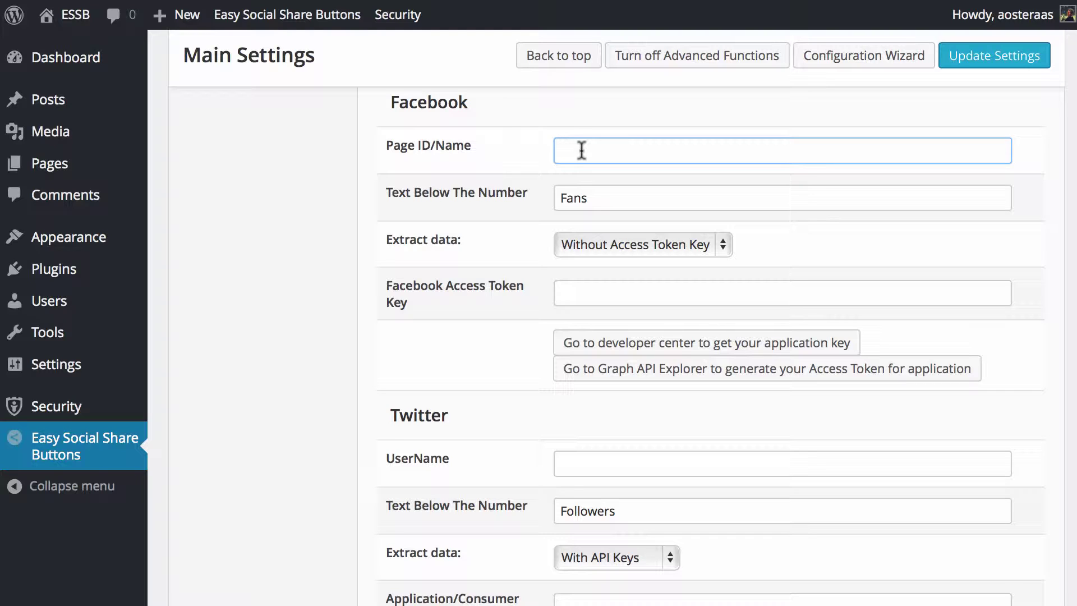
key(super+v)
click(608, 251)
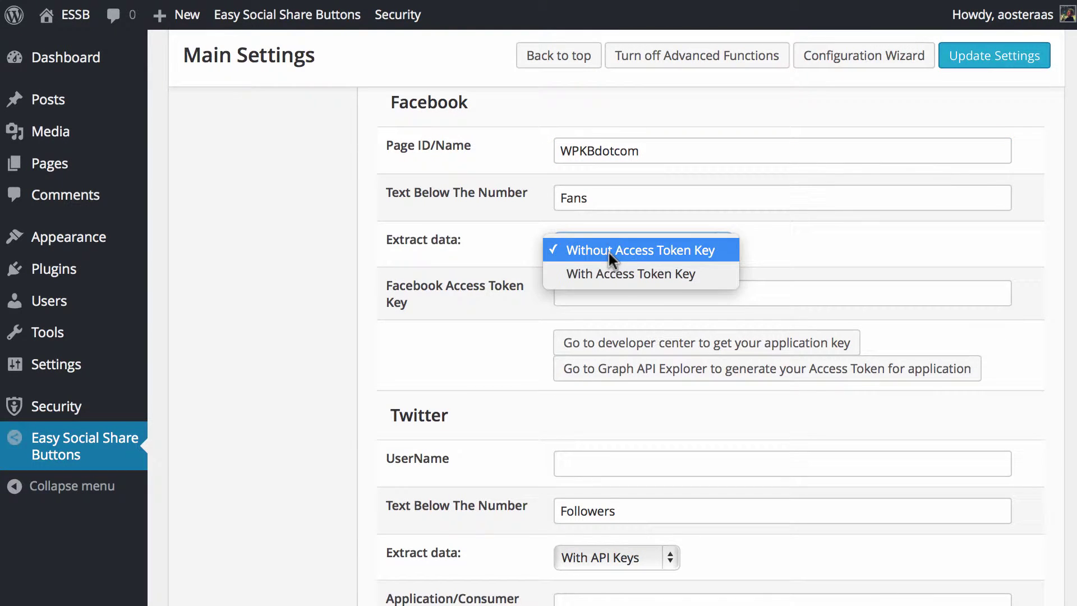
click(608, 250)
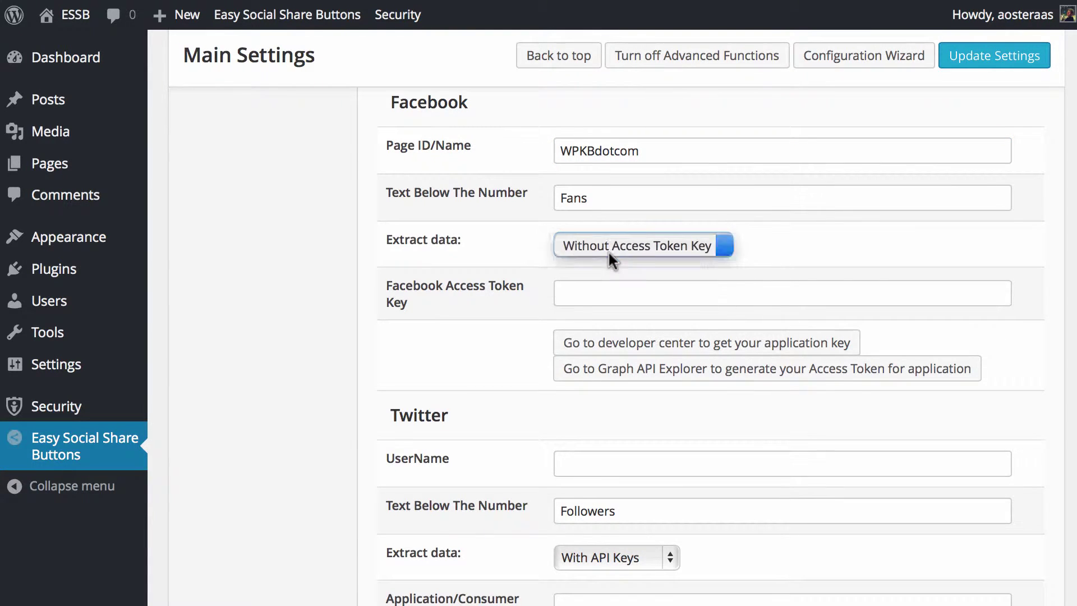
click(566, 294)
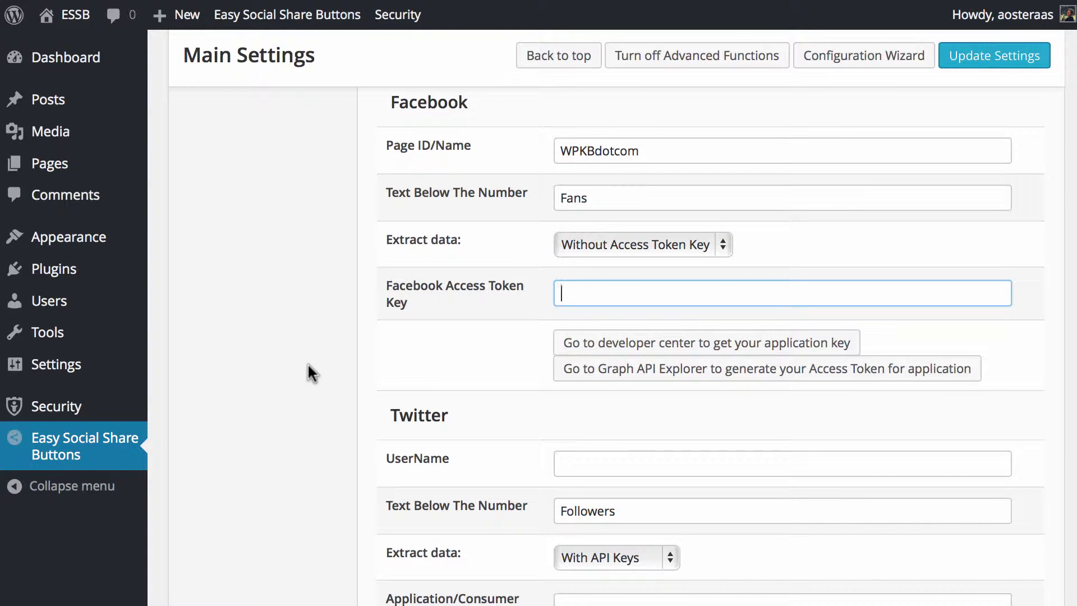
Step: Enter WPKBdotcom as the Twitter username and set its Extract data to Without API keys
scroll(307, 368, down, 5)
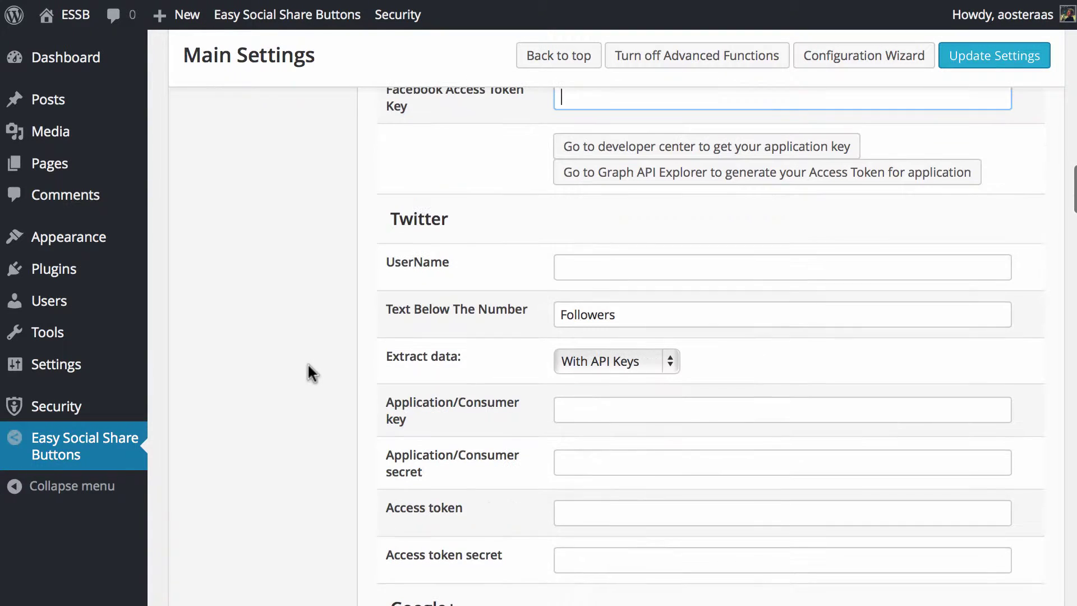
click(638, 262)
text(WPKD)
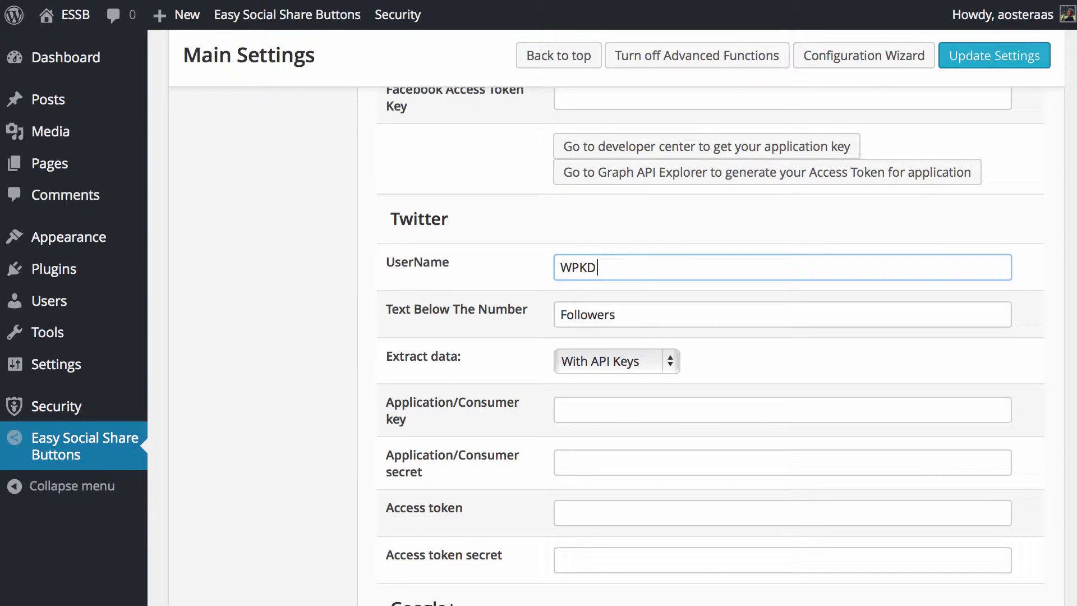
key(BackSpace)
text(Bdotcom)
click(616, 361)
click(608, 392)
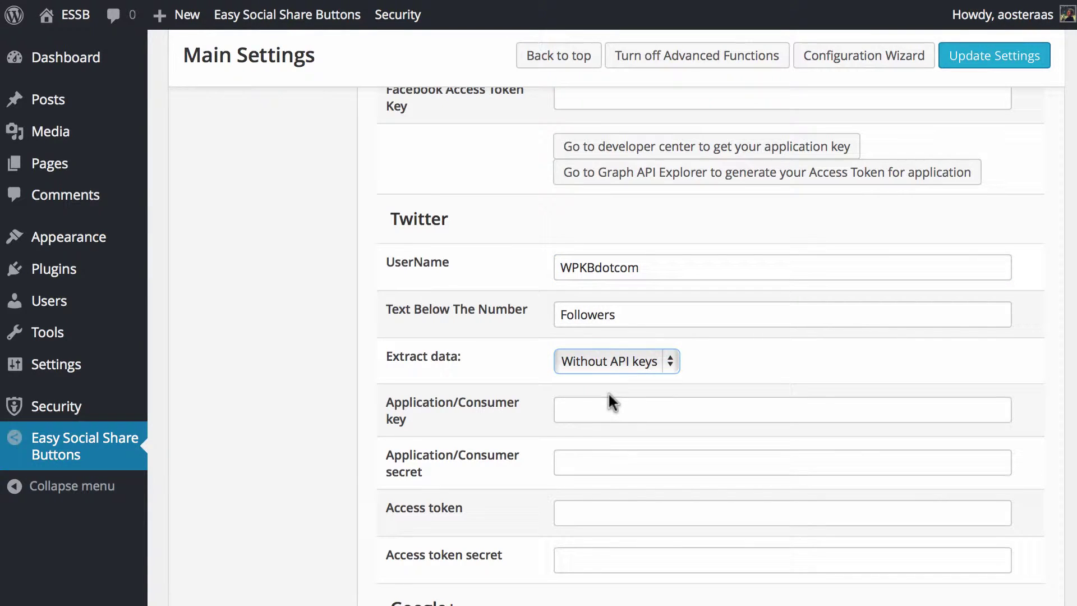
scroll(402, 391, down, 5)
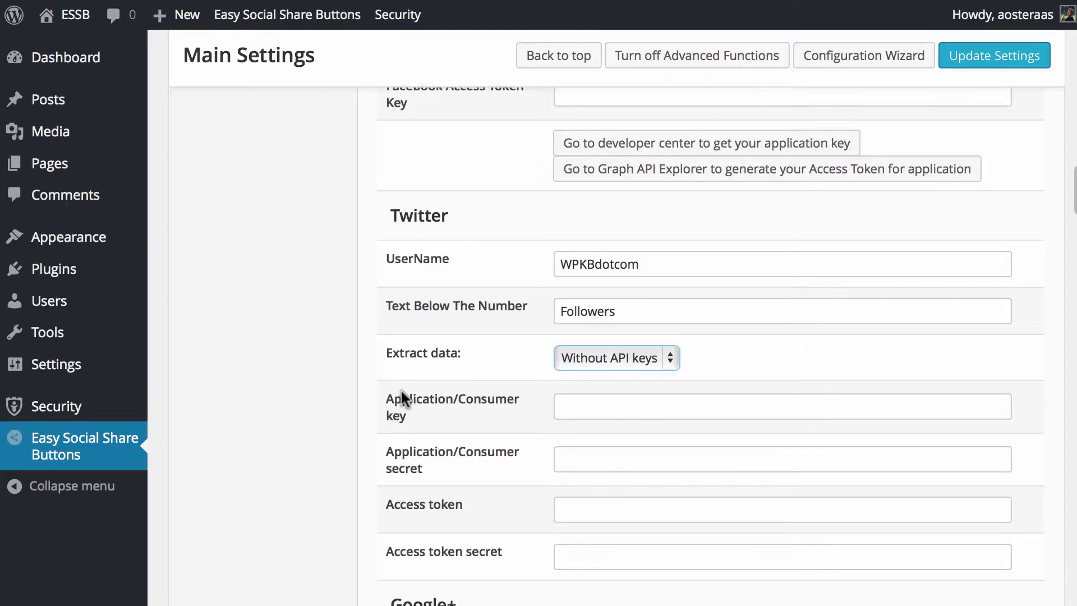
Step: Review the remaining fans counter options, then save them with Update Settings
scroll(402, 392, down, 5)
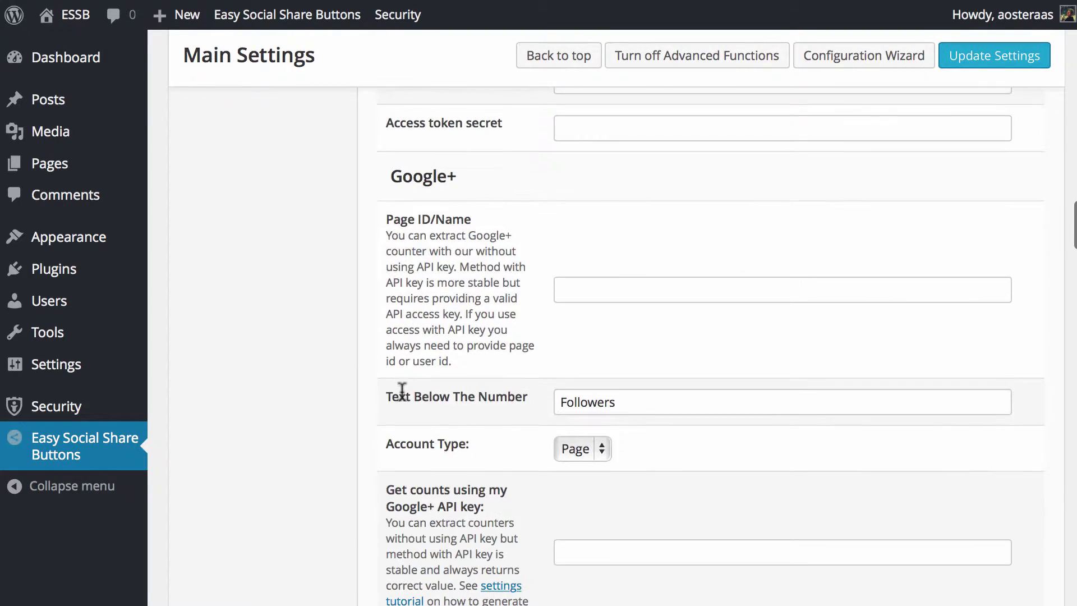
scroll(409, 402, up, 3)
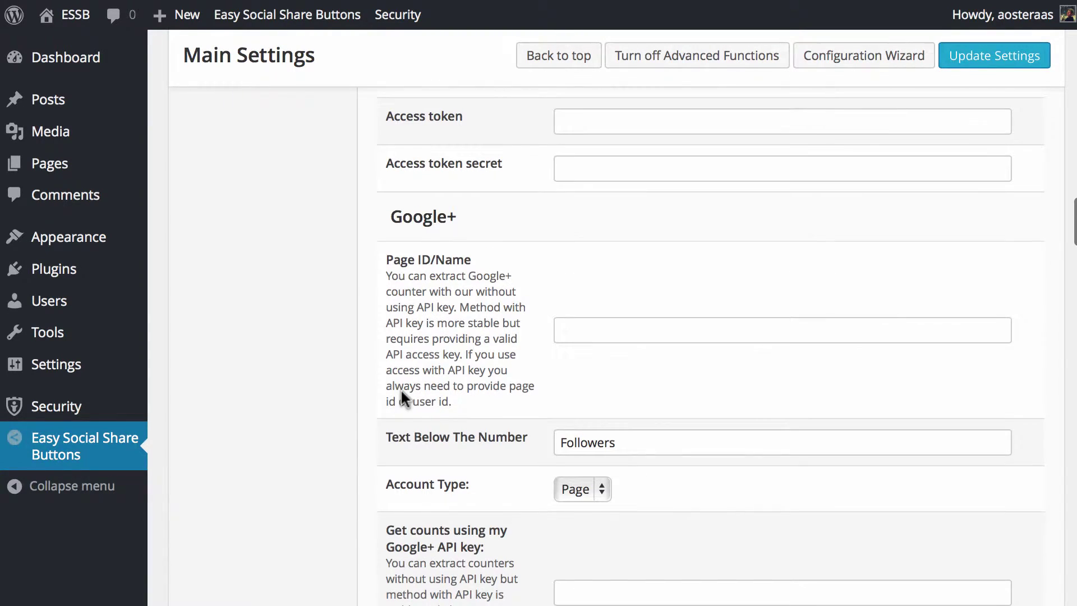
scroll(401, 393, down, 1)
scroll(402, 392, down, 5)
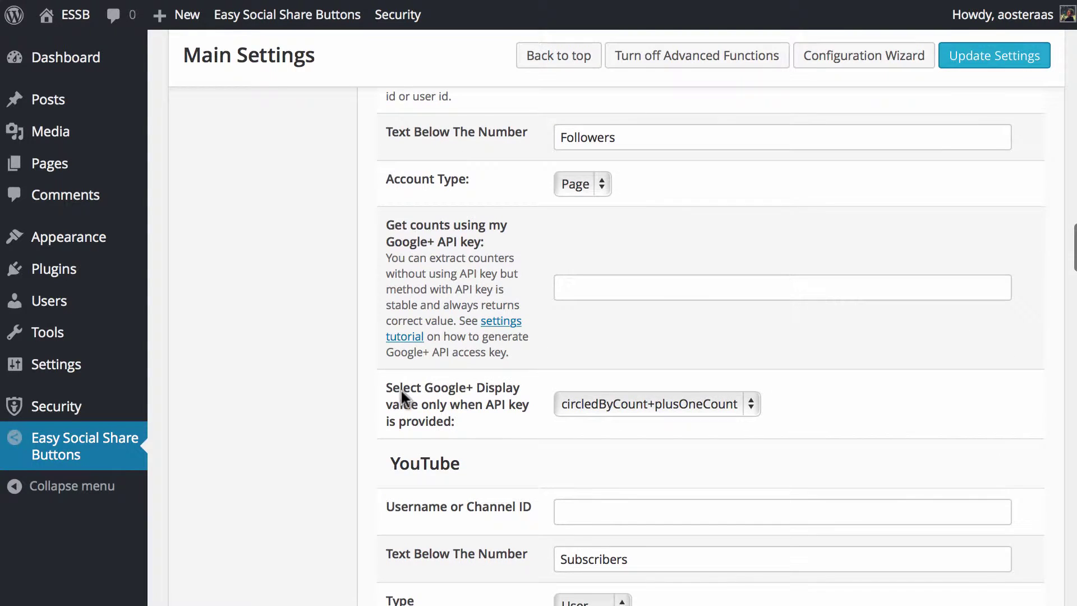
scroll(402, 392, down, 10)
scroll(402, 392, down, 10)
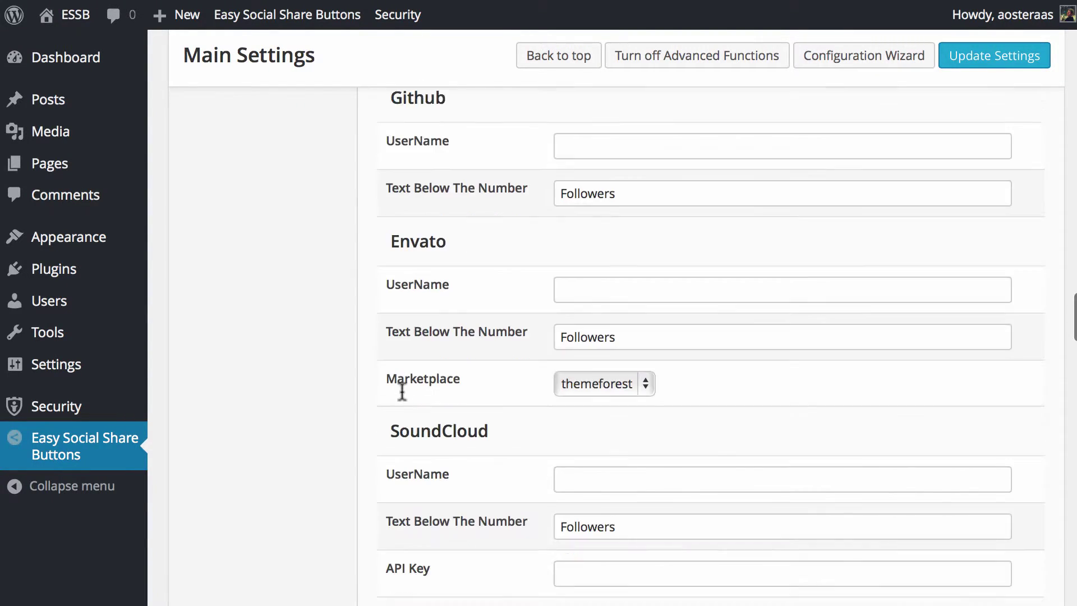
scroll(401, 391, down, 10)
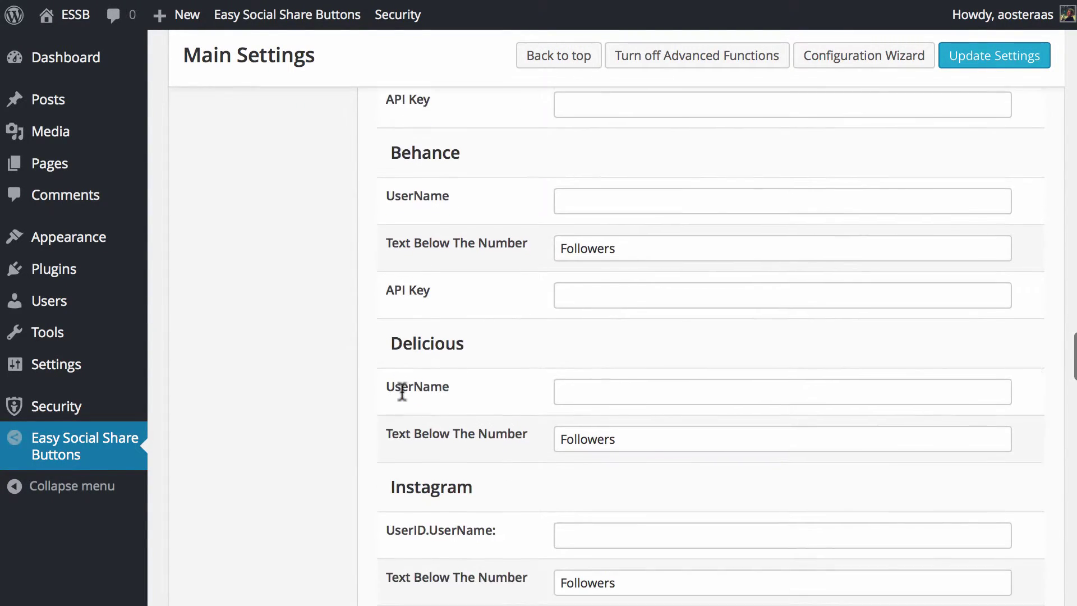
scroll(400, 388, down, 12)
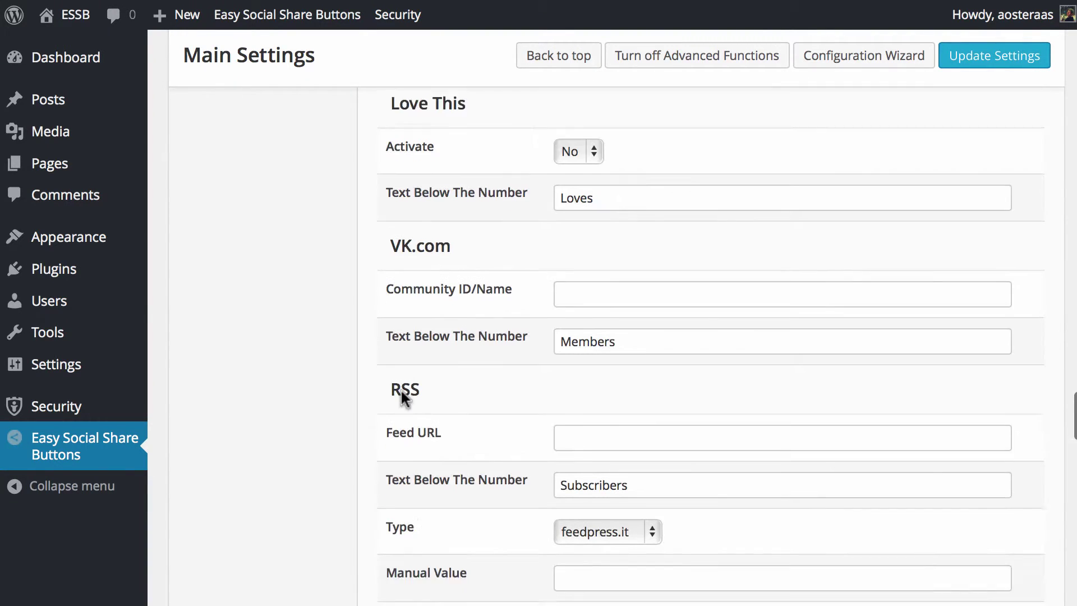
scroll(402, 391, down, 12)
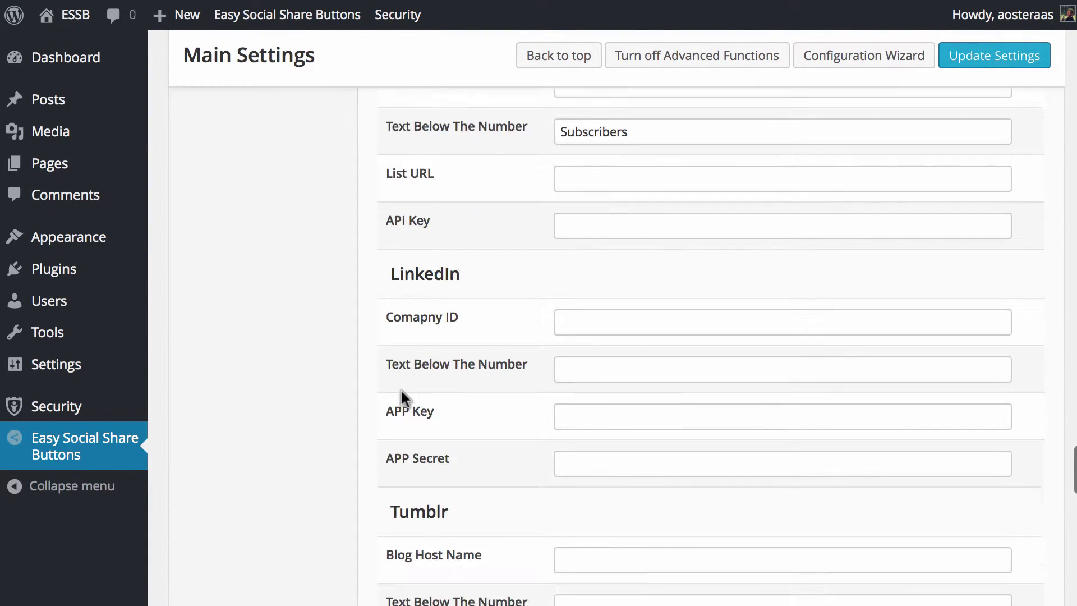
scroll(403, 395, down, 2)
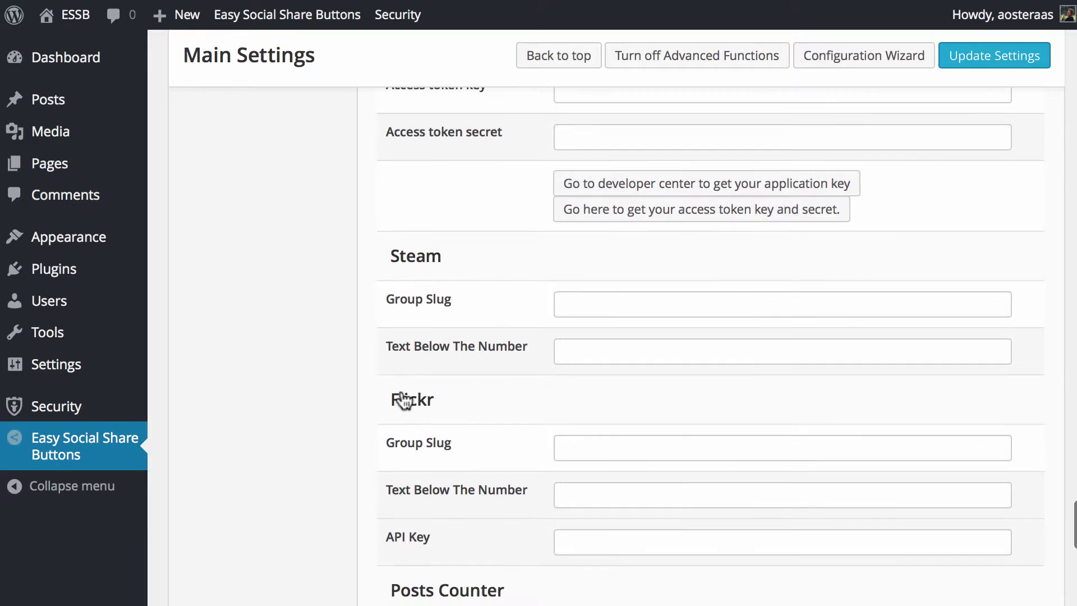
scroll(402, 391, down, 12)
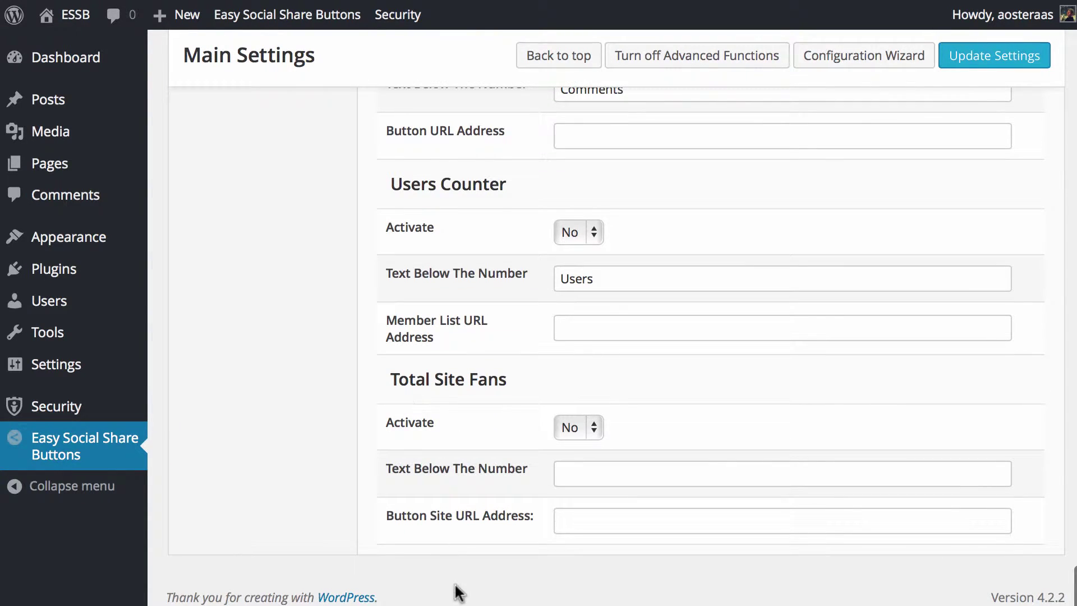
scroll(464, 337, up, 3)
scroll(464, 318, up, 8)
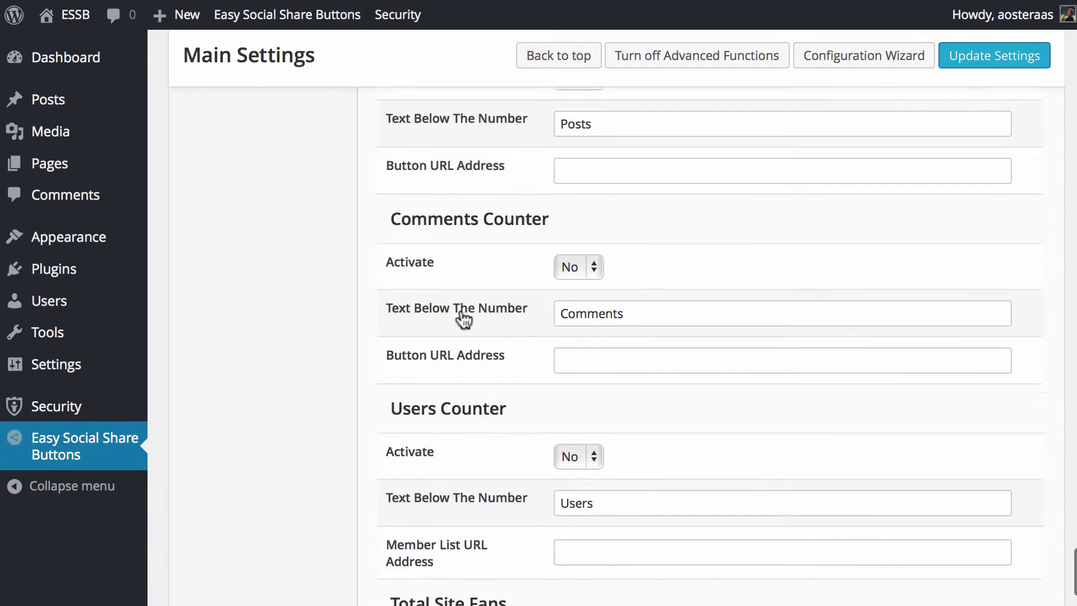
scroll(461, 311, up, 15)
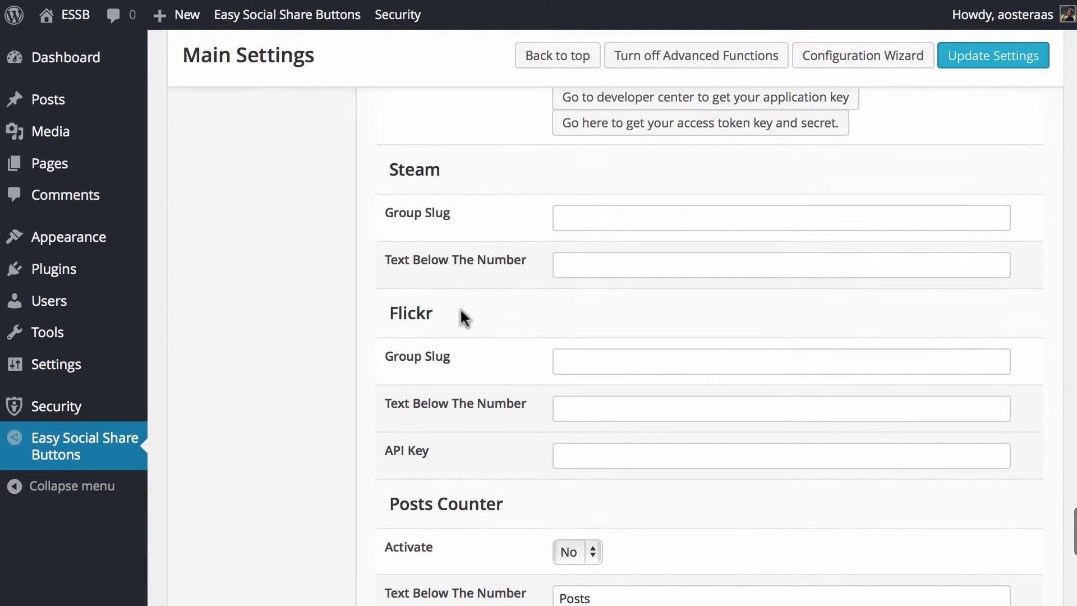
scroll(461, 313, up, 20)
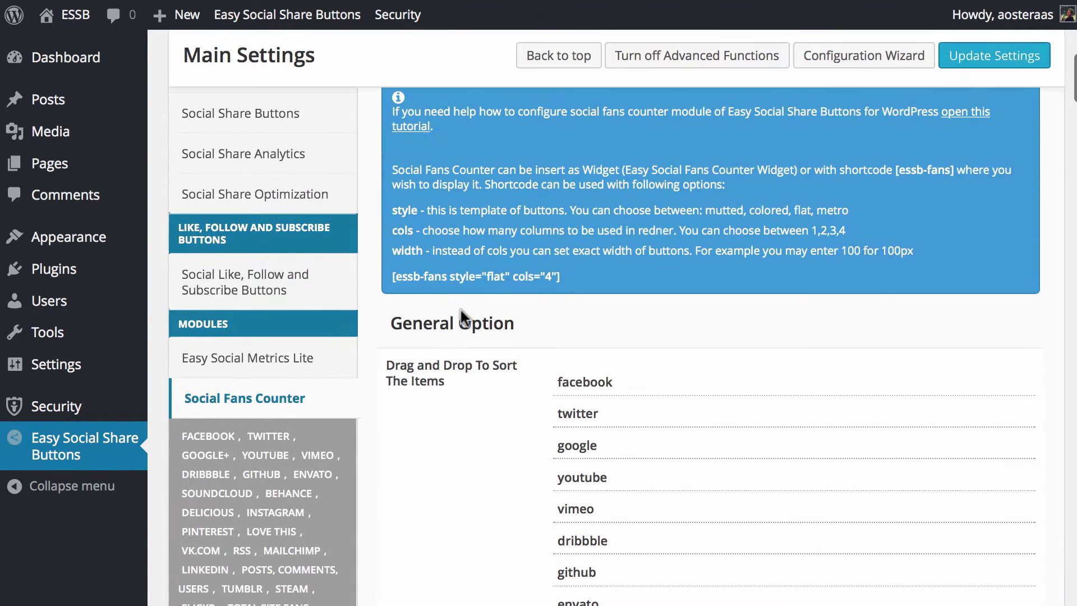
click(999, 61)
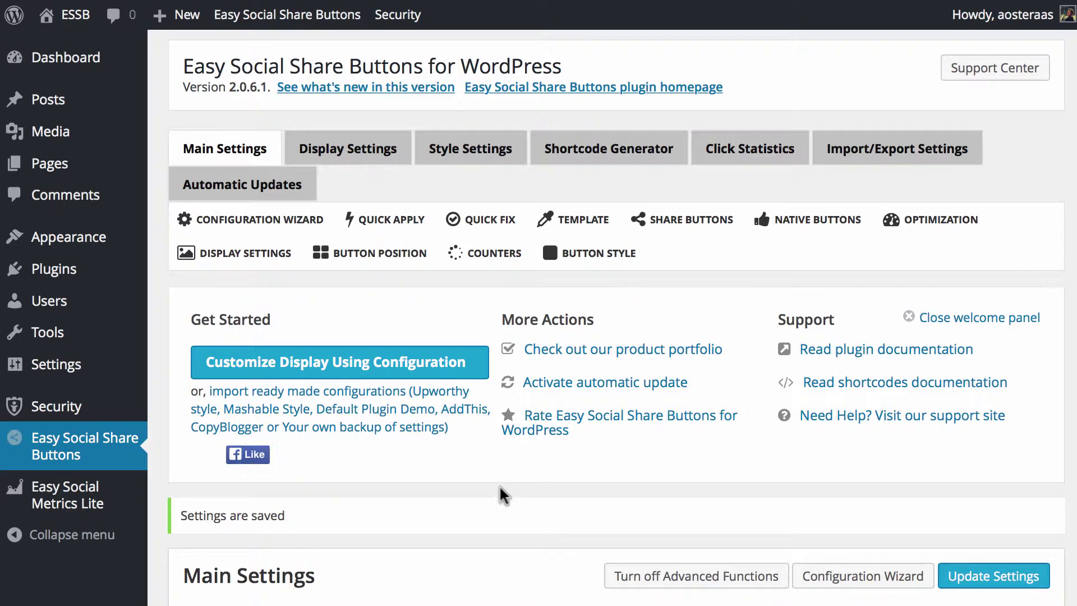
Step: Delete the Search, Recent Posts and Recent Comments widgets from the sidebar Widget Area
mouse_move(132, 241)
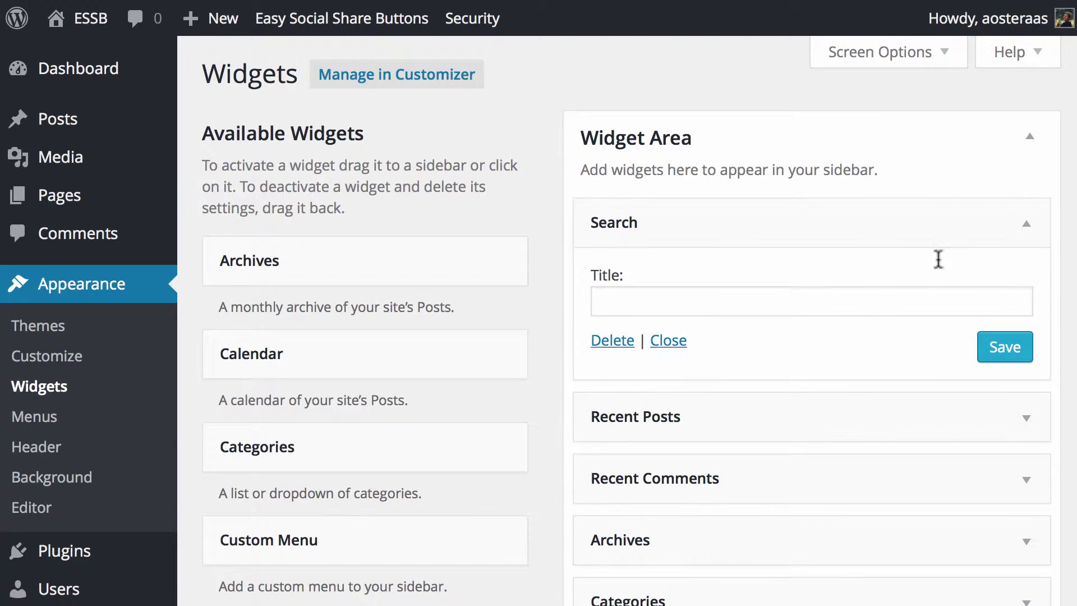
click(620, 340)
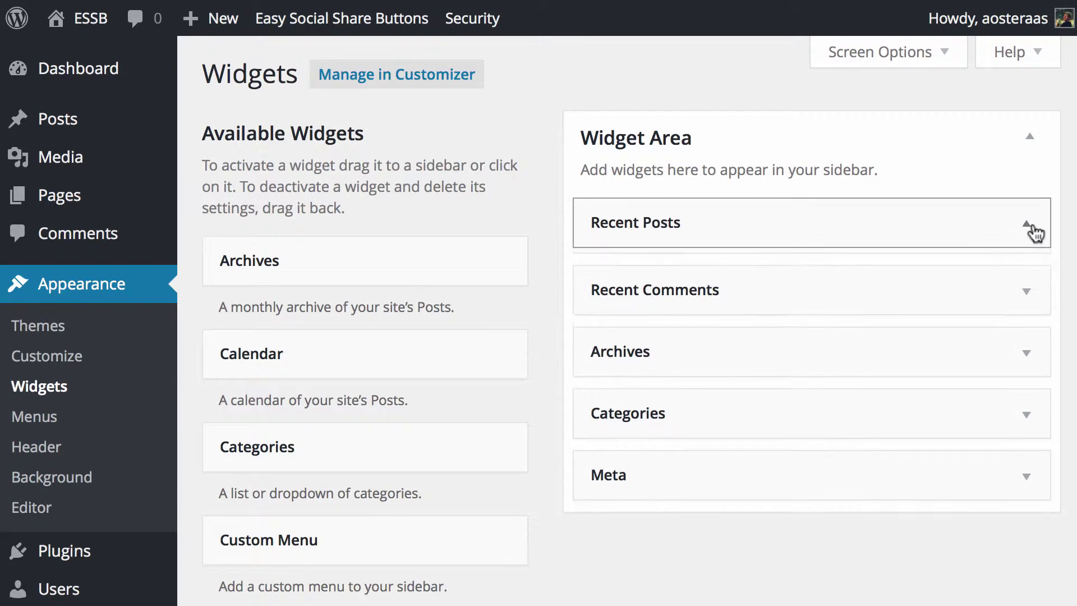
click(1032, 232)
click(610, 425)
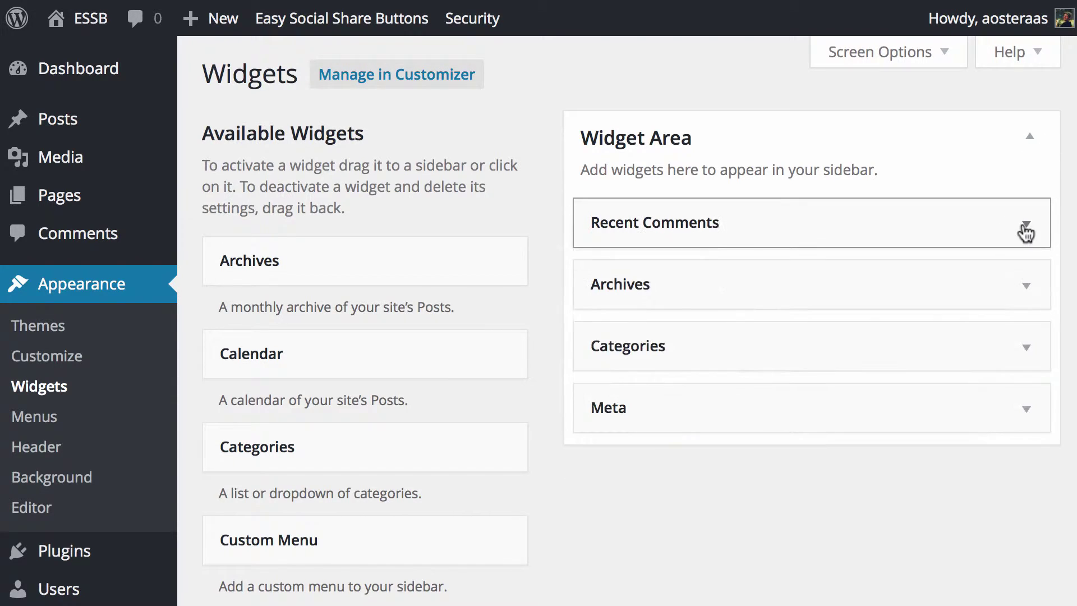
click(1019, 231)
click(611, 388)
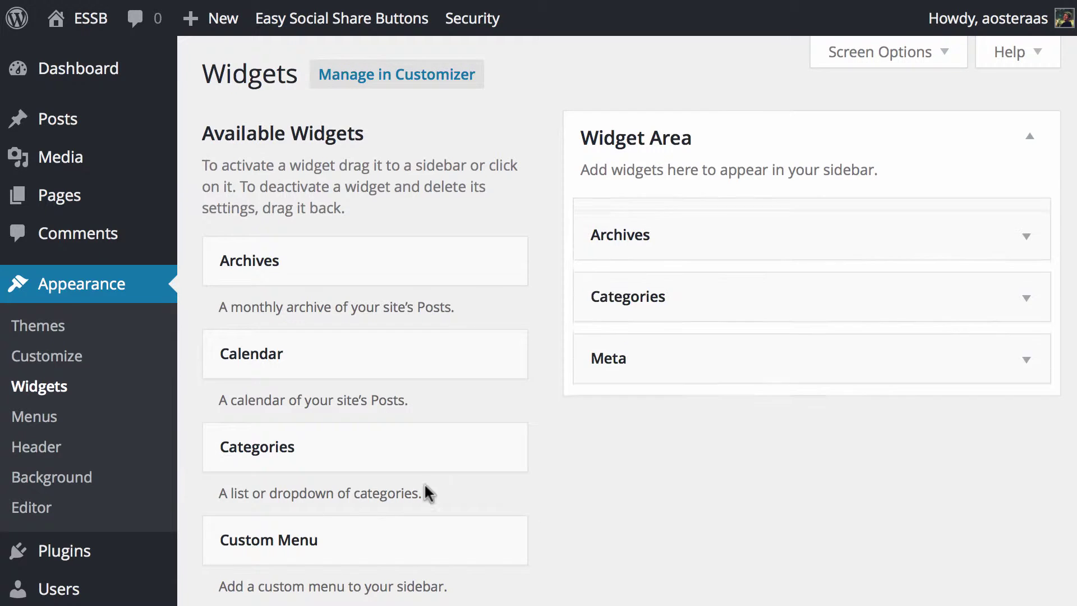
scroll(435, 385, down, 3)
scroll(449, 382, up, 3)
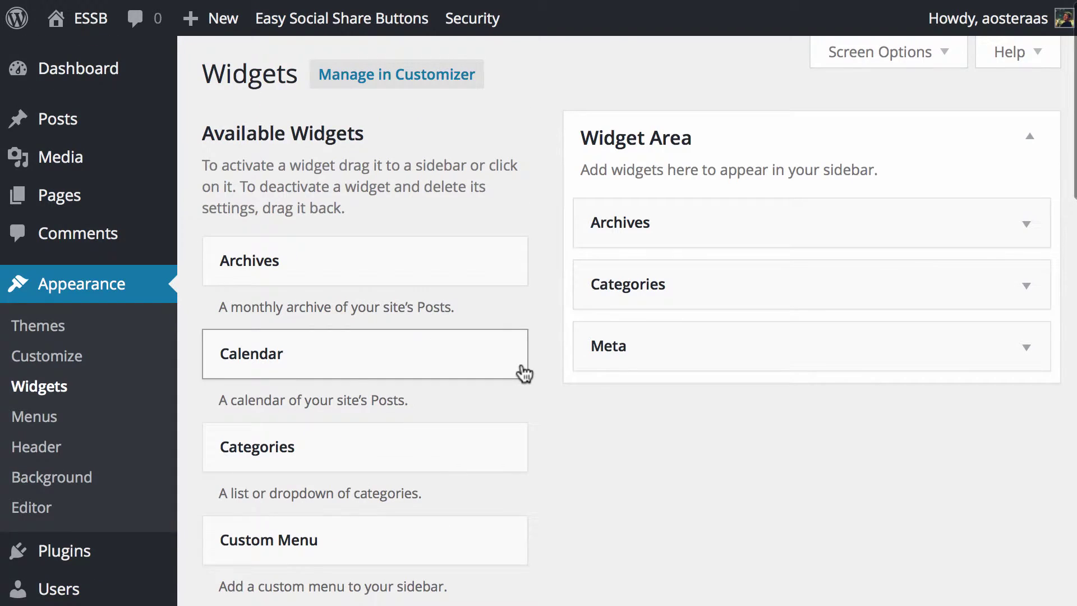
scroll(525, 373, down, 8)
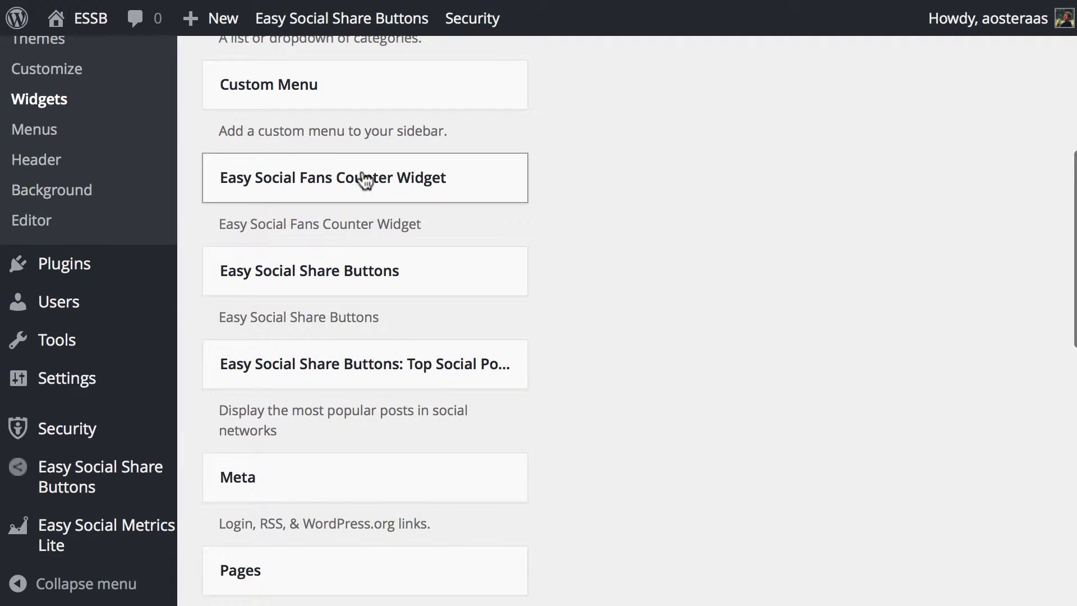
Step: Add the Easy Social Fans Counter Widget to the Widget Area and drag it to the top
click(365, 180)
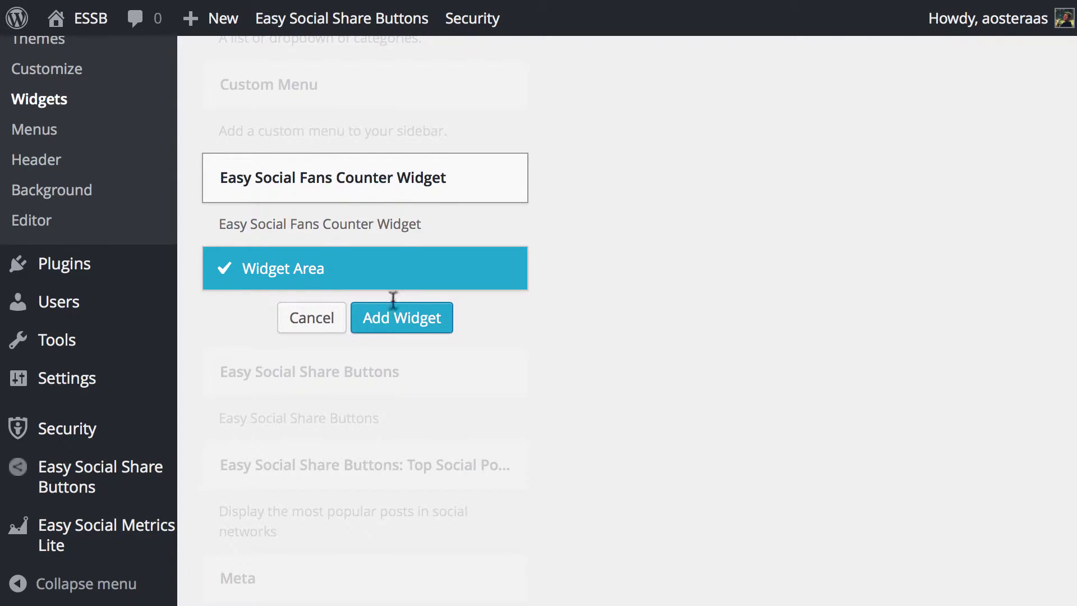
click(411, 324)
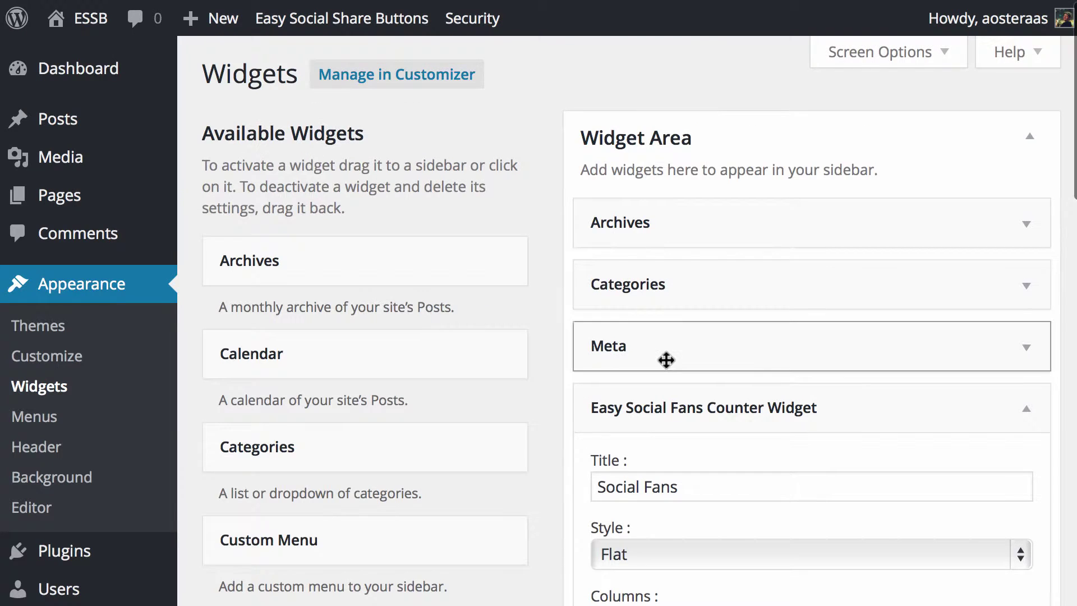
drag(703, 415, 688, 207)
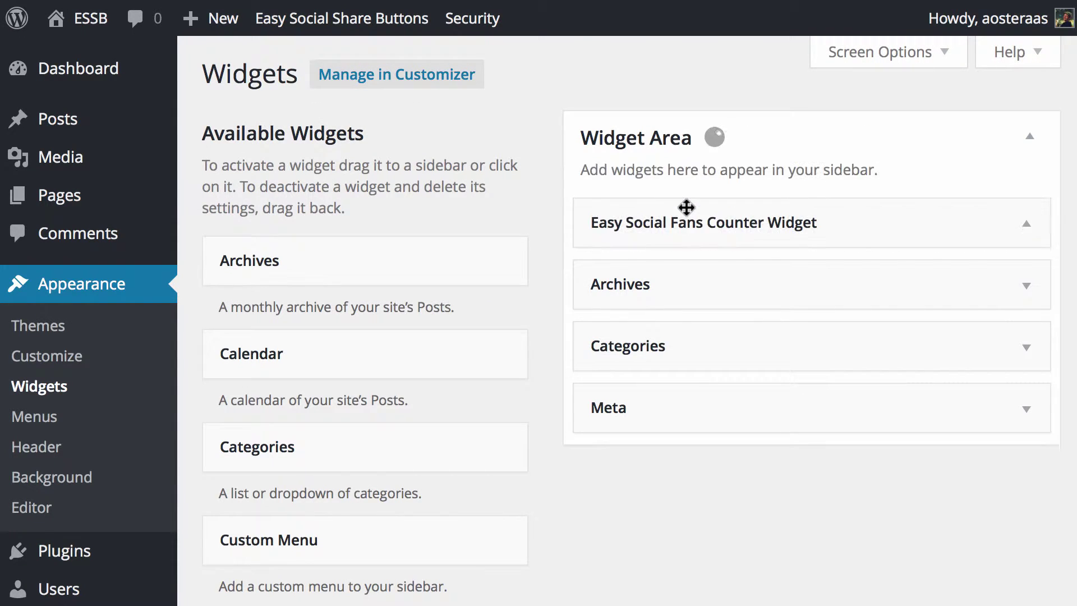
Step: Set the widget's Style to Metro with Show the Social Box only ticked, and save it
click(911, 221)
scroll(700, 437, down, 3)
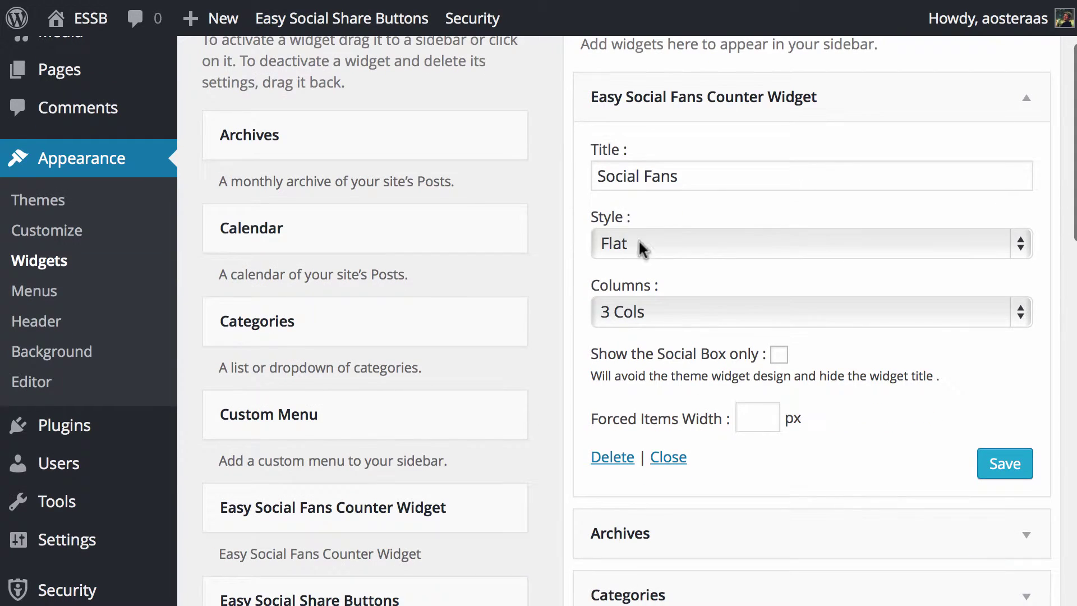
click(639, 239)
click(637, 224)
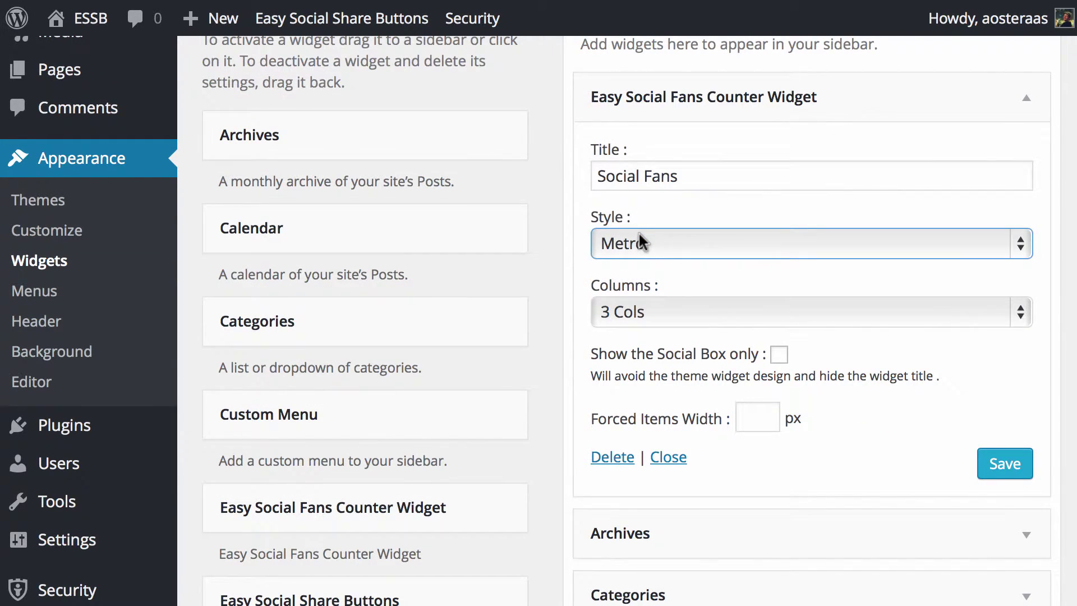
key(Tab)
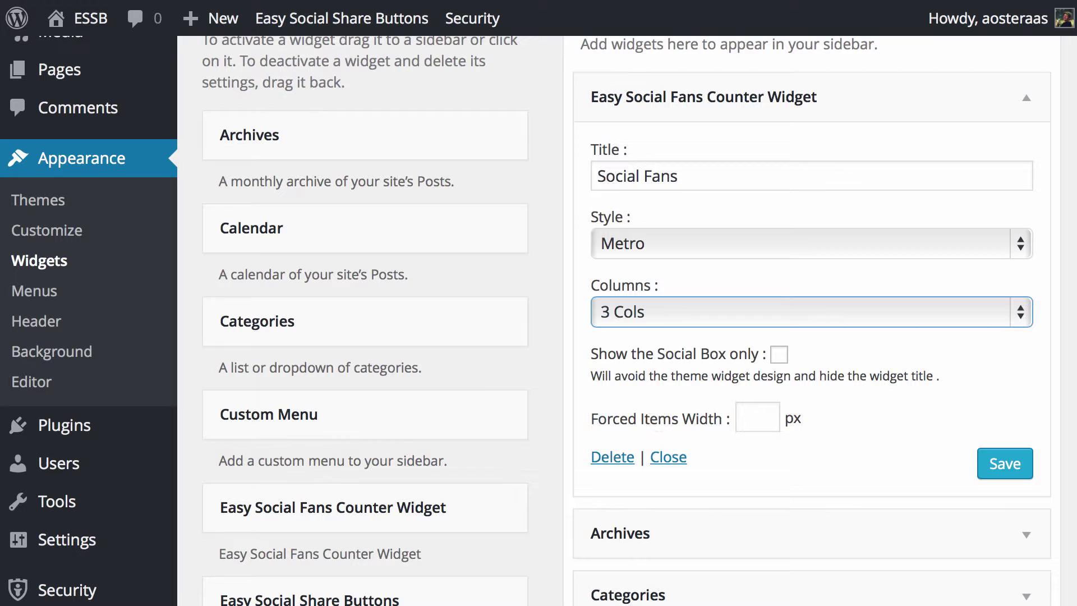
click(779, 359)
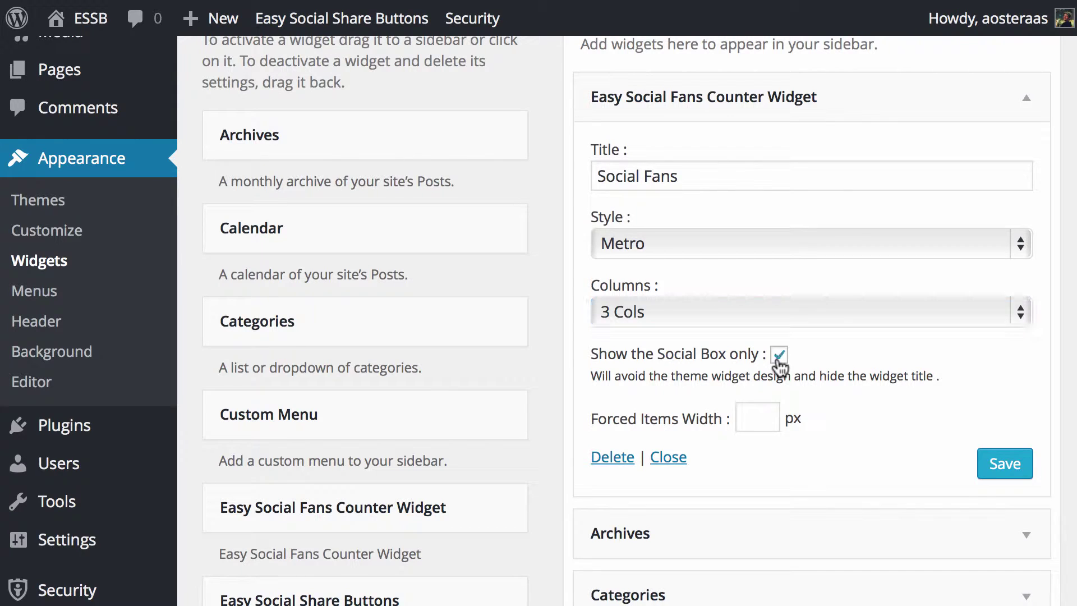
click(1003, 478)
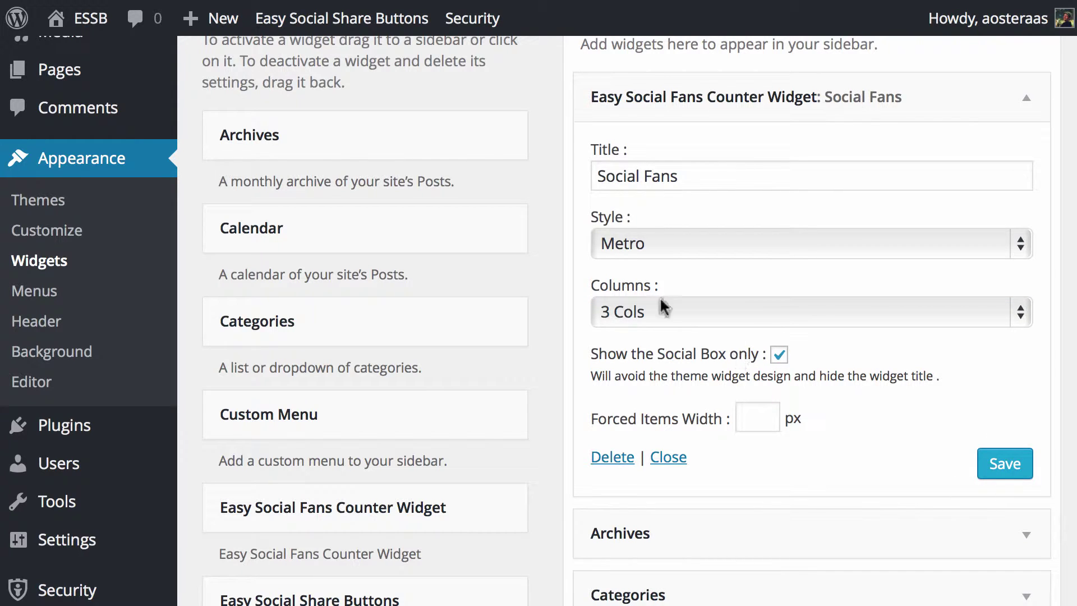
mouse_move(92, 20)
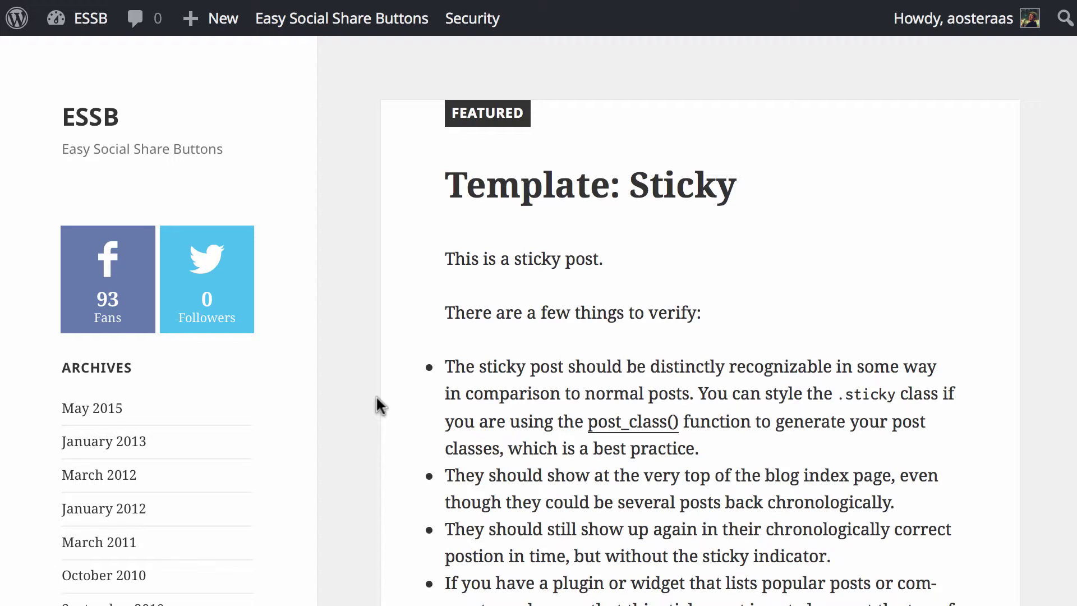
Step: Scroll up and down to review the fans counter result and its settings
scroll(330, 251, down, 7)
scroll(330, 251, up, 7)
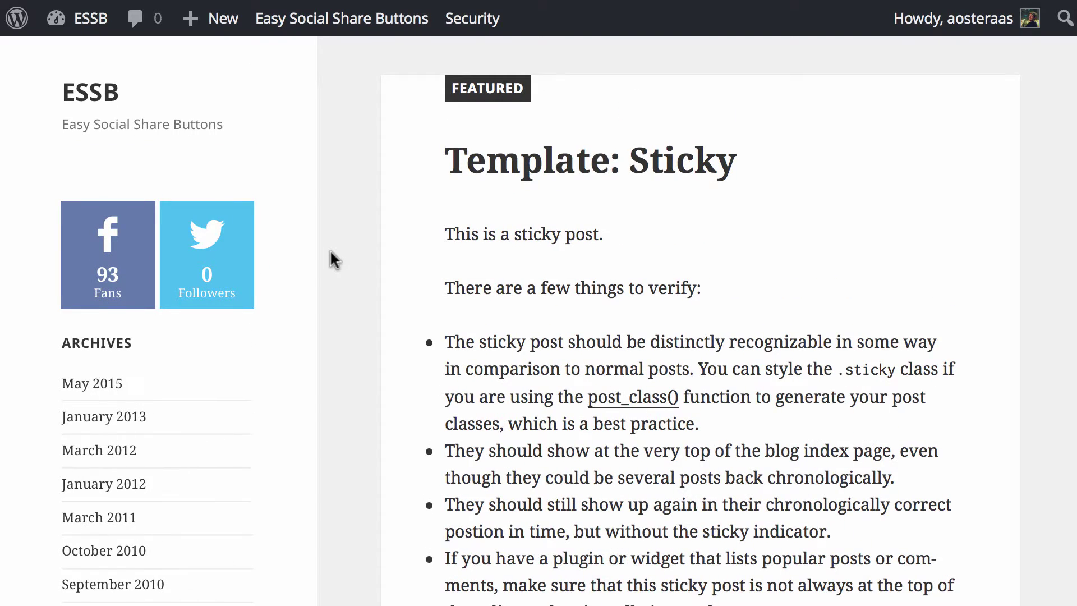
scroll(331, 246, down, 15)
scroll(331, 249, up, 15)
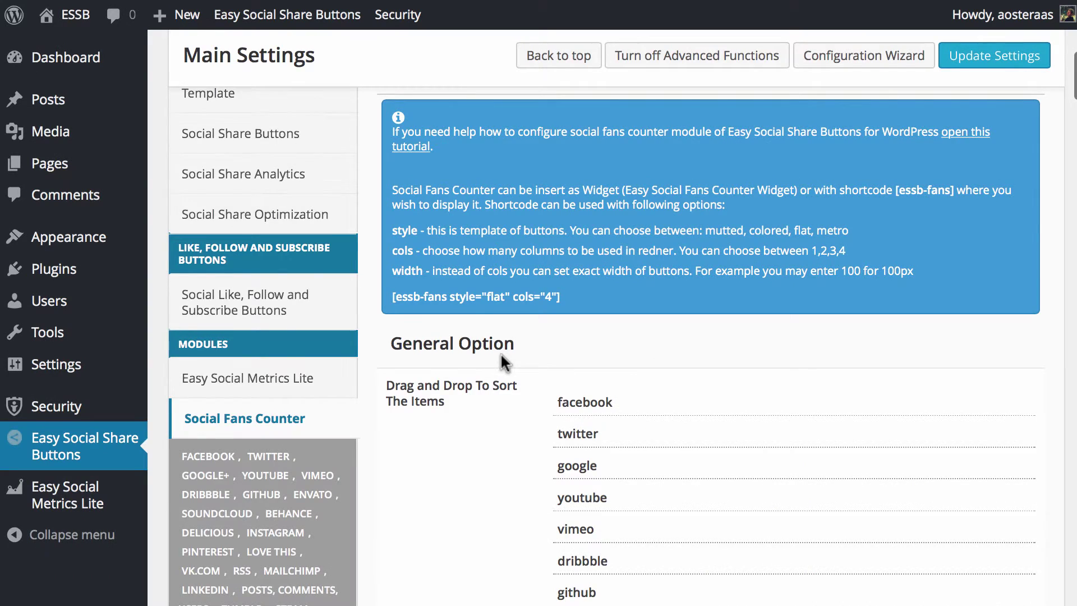
Step: Scroll down through the Facebook and Google+ counter settings
scroll(501, 359, down, 12)
scroll(501, 352, down, 10)
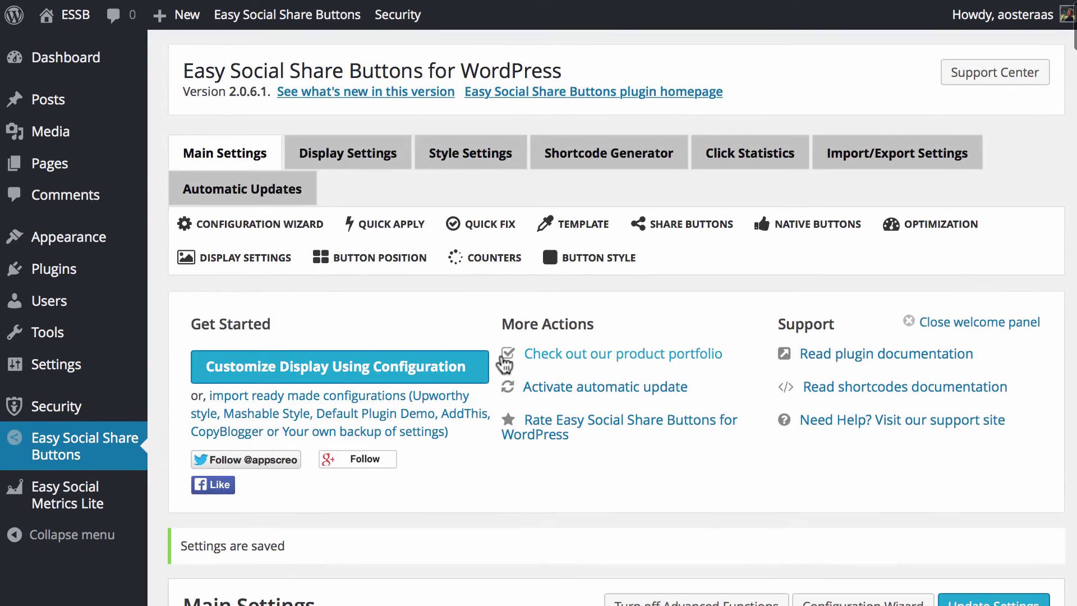
scroll(505, 363, down, 1)
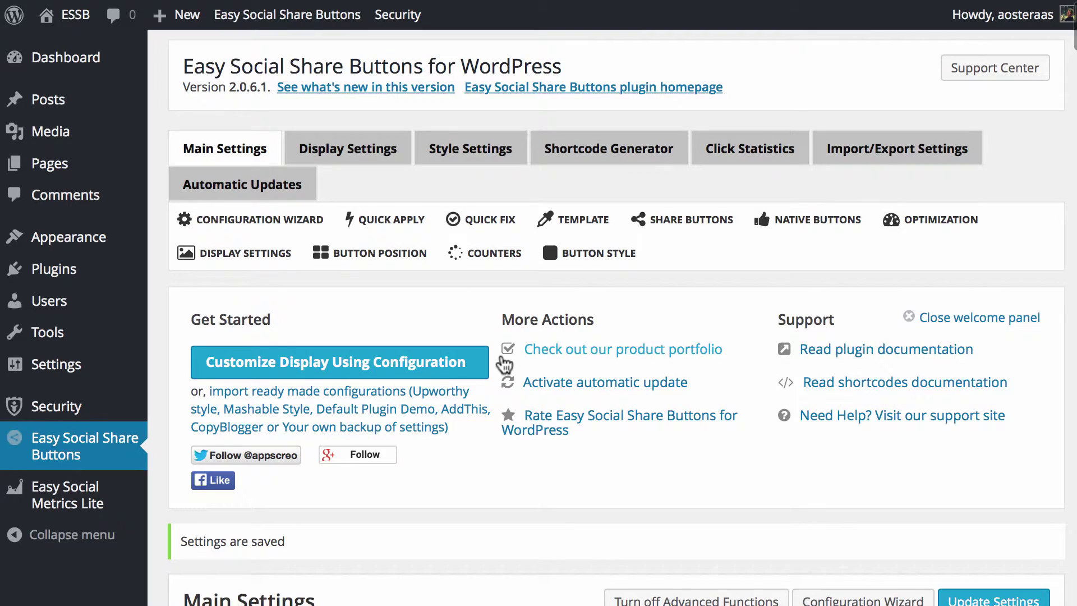